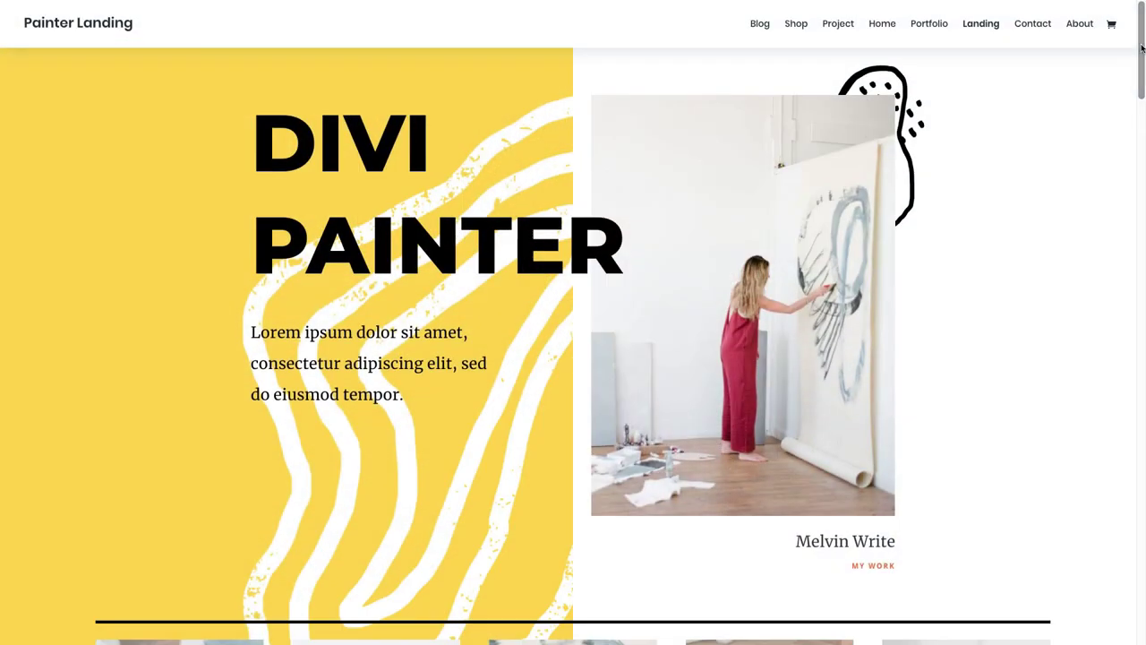
Step: Scroll through the Painter Home demo pages to review the layout
scroll(1142, 60, "down", 1)
left_click_drag(1142, 60, 1143, 571)
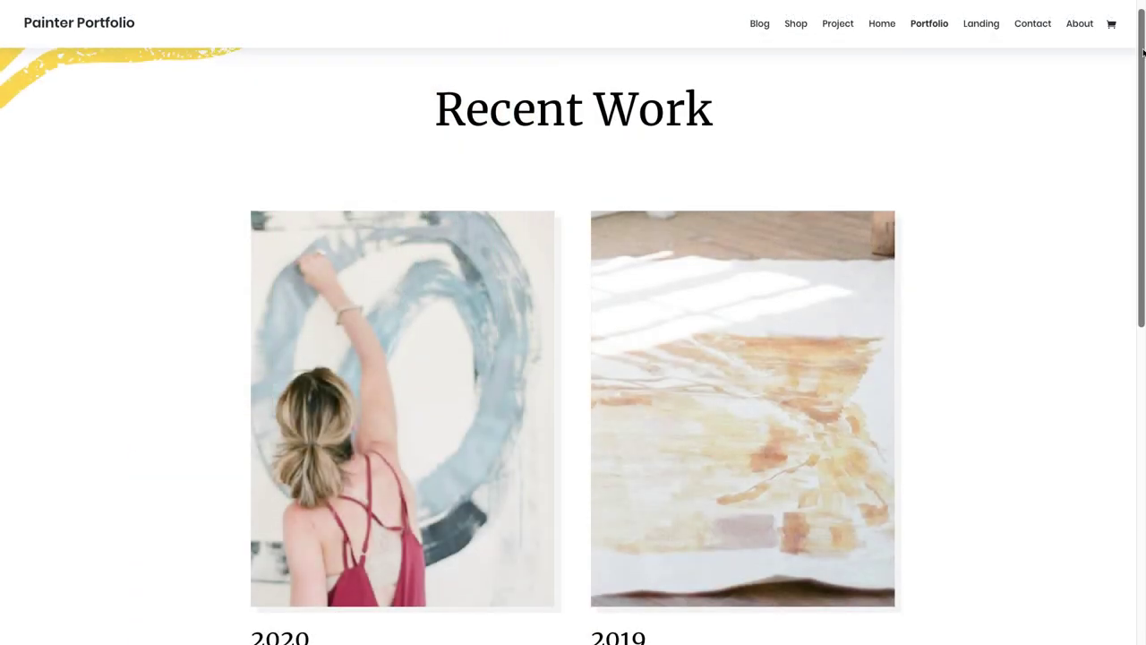
left_click_drag(1140, 49, 1141, 328)
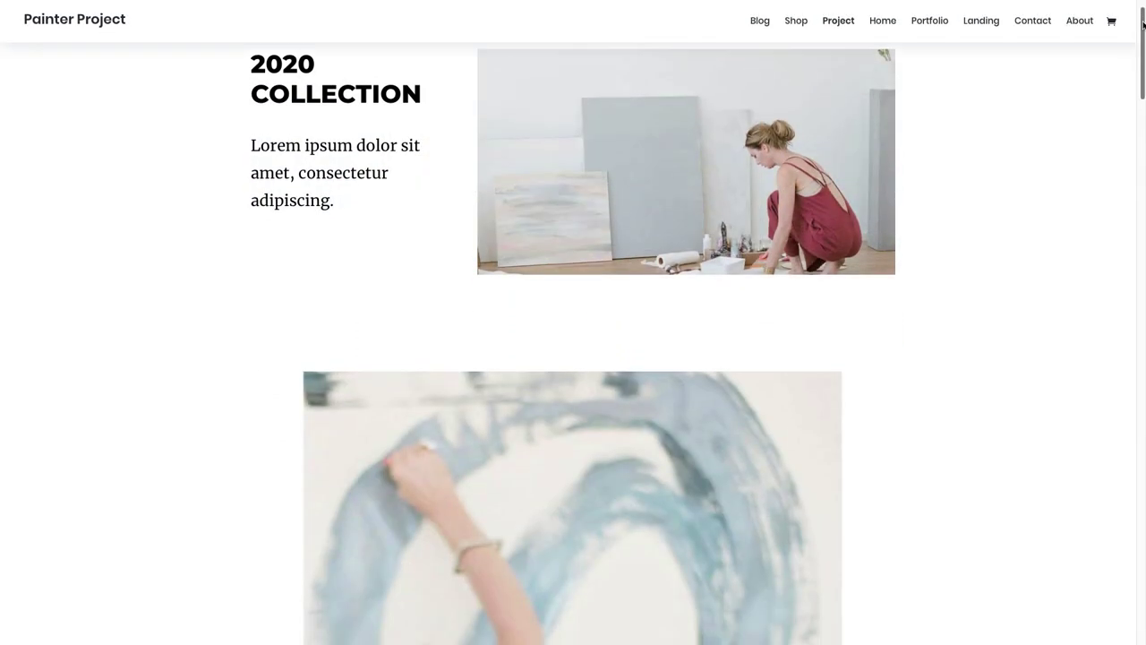
left_click_drag(1144, 36, 1143, 222)
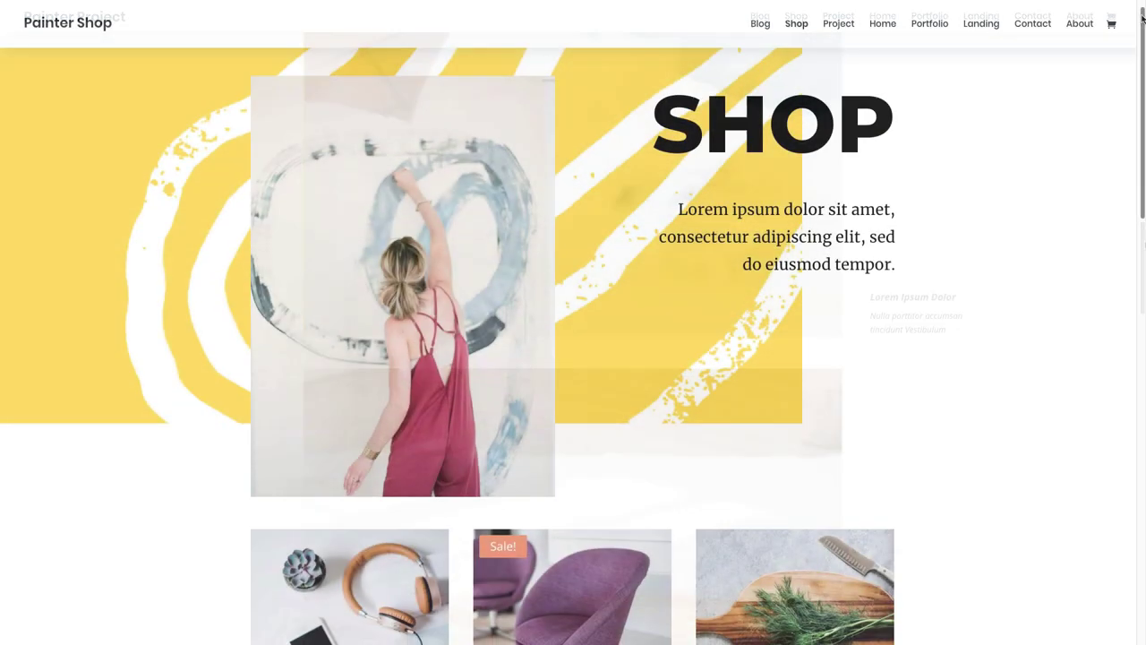
left_click_drag(1142, 46, 1129, 325)
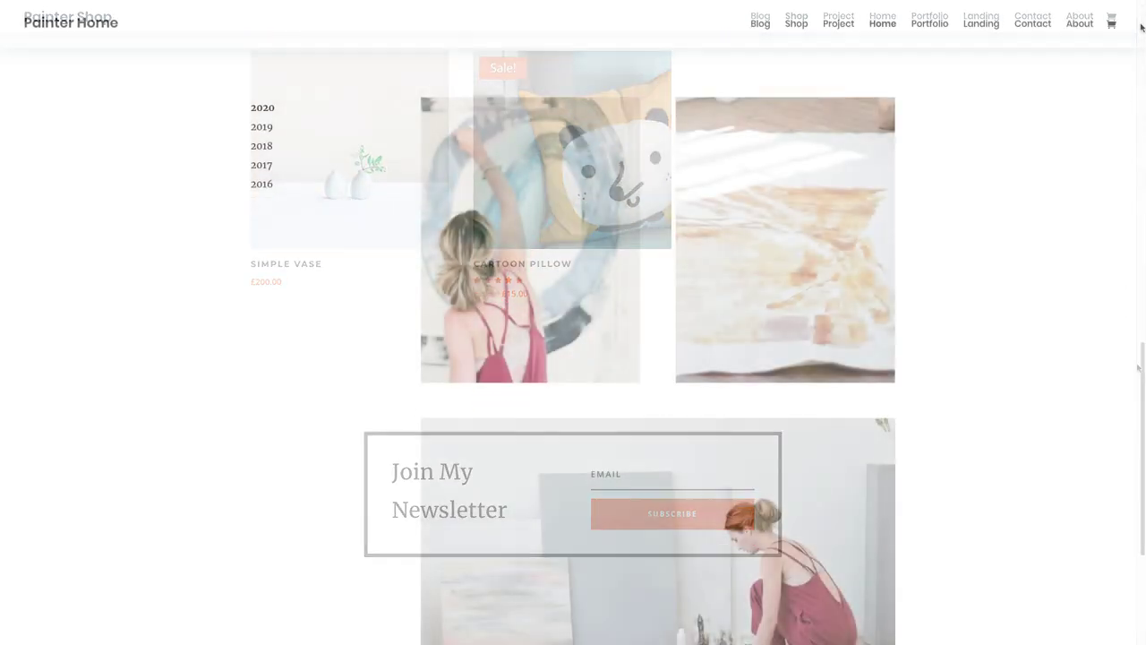
left_click_drag(1142, 27, 1144, 319)
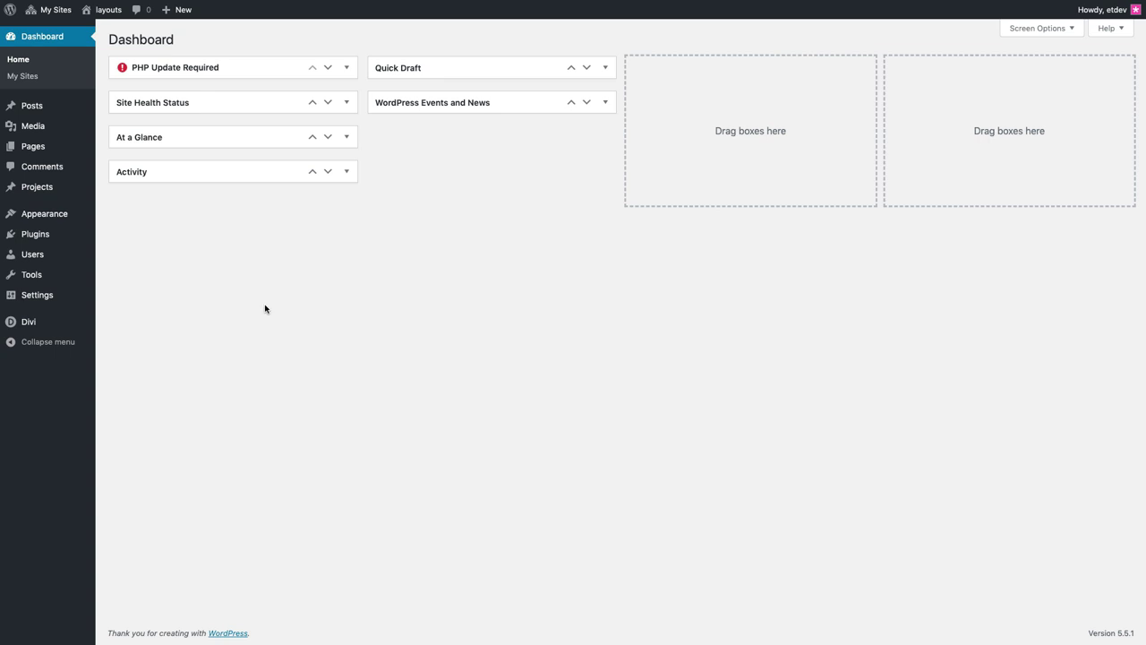
Step: Save the Elegant Themes username and API key under Divi Theme Options > Updates
mouse_move(32, 324)
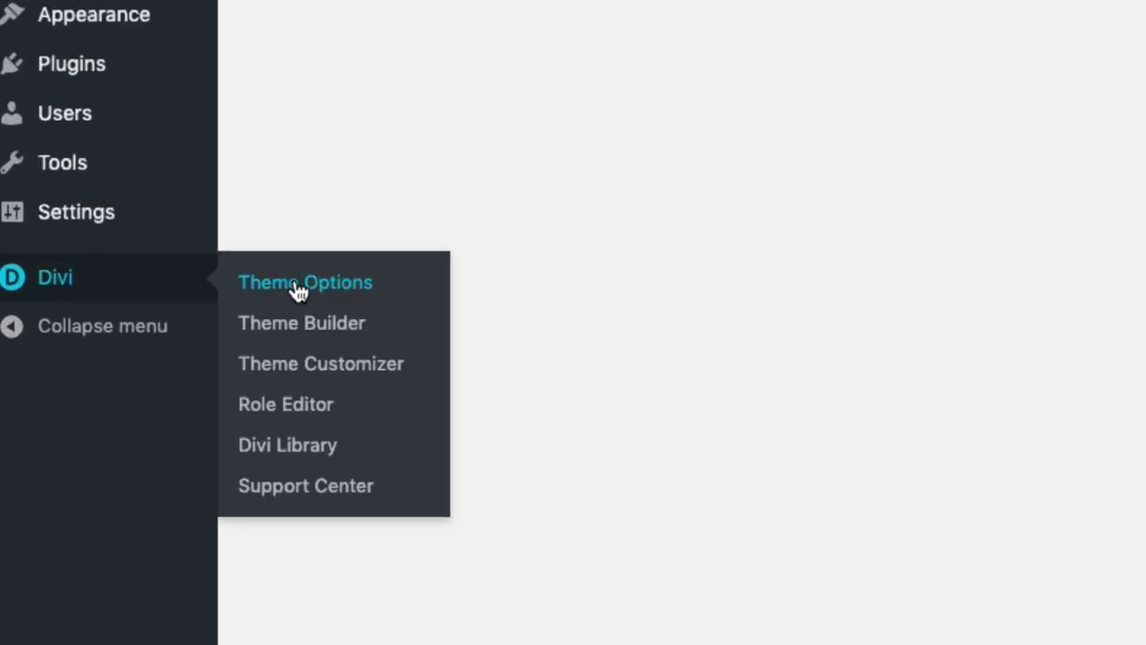
left_click(318, 270)
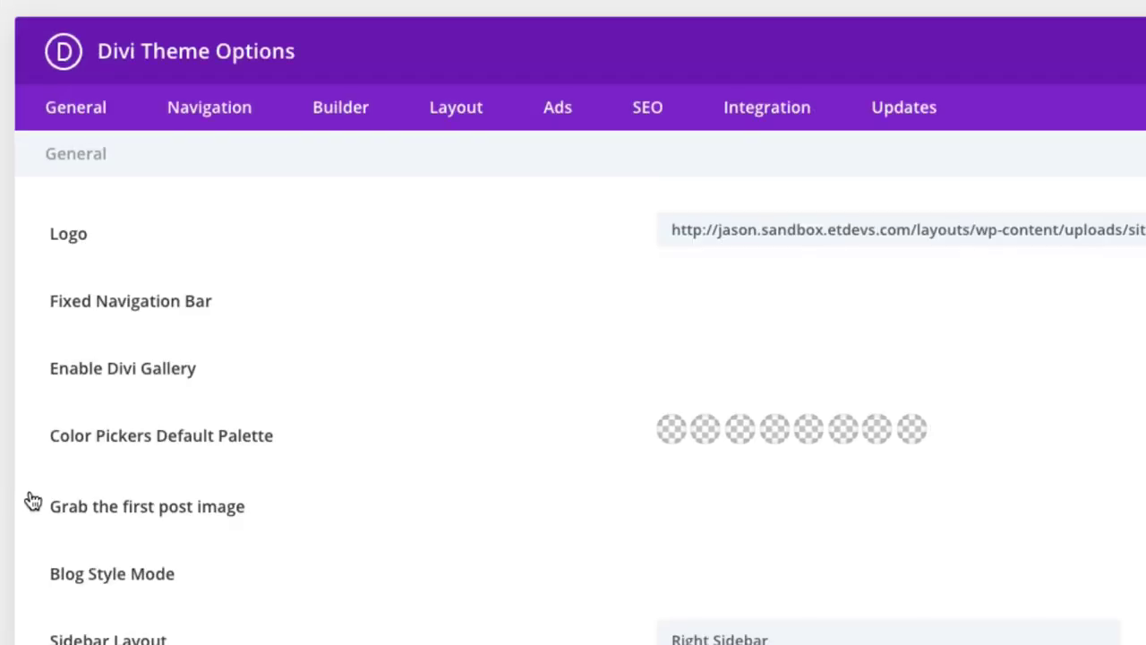
left_click(903, 108)
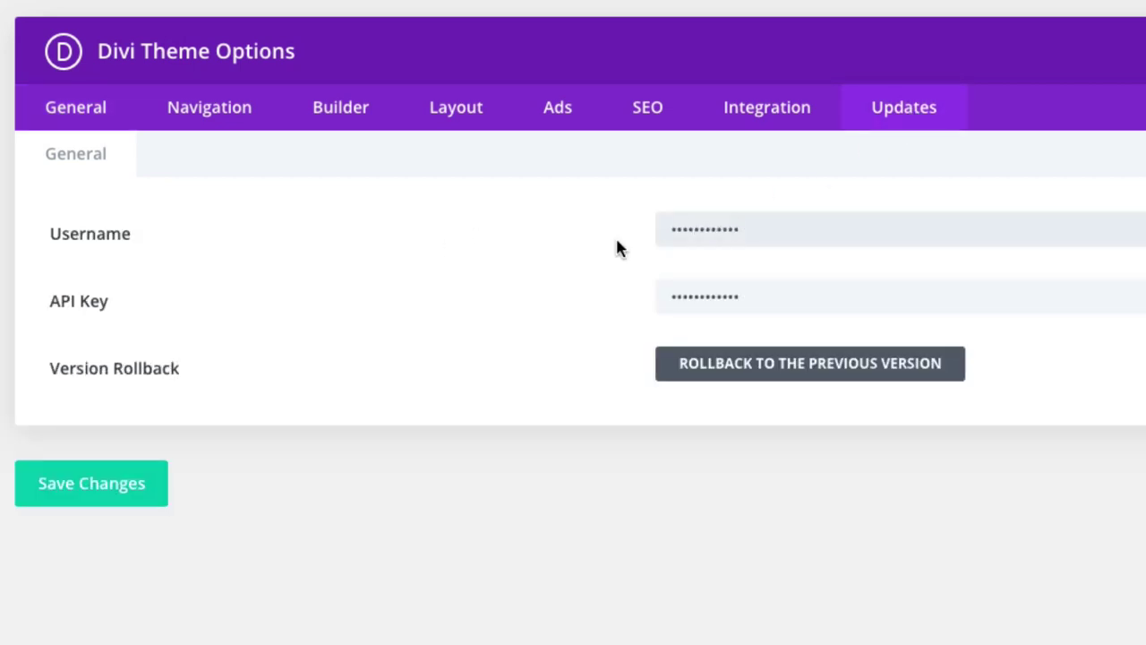
left_click_drag(770, 286, 531, 294)
left_click(531, 294)
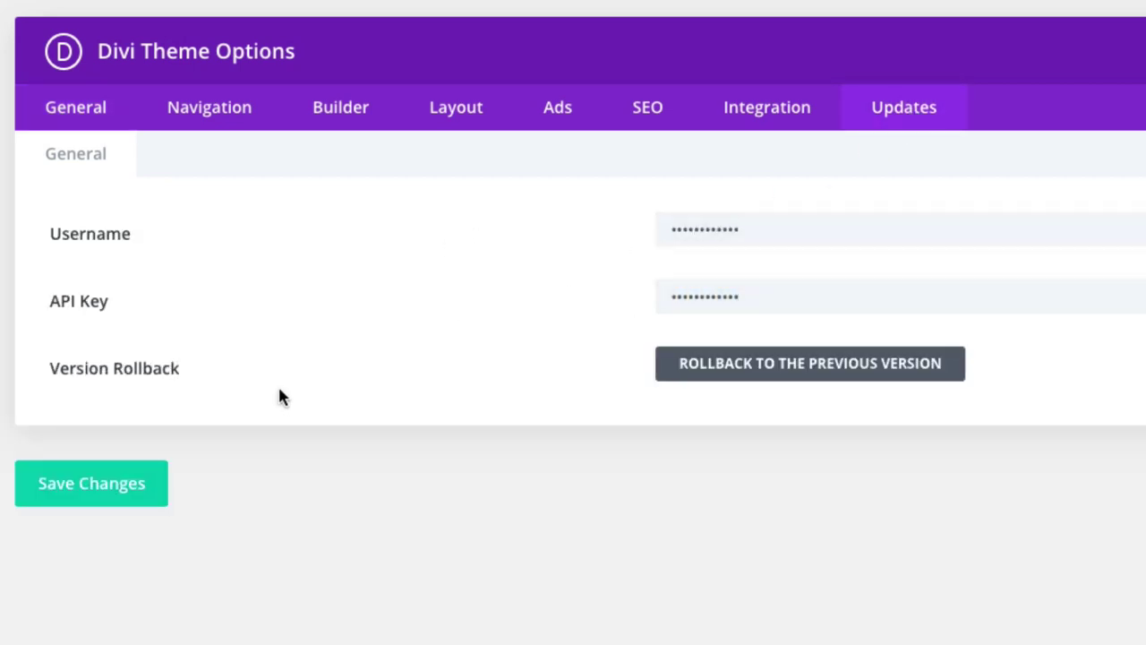
left_click(126, 485)
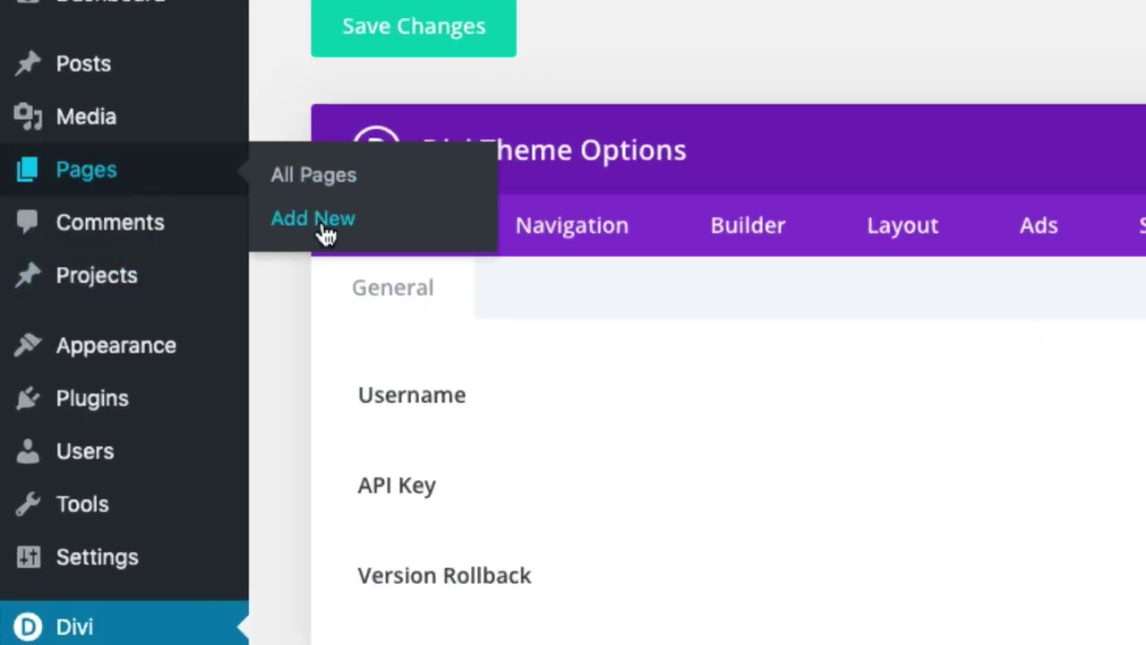
Step: Create a page titled 'Home' in the Divi Builder and open the Painter layout pack
left_click(318, 221)
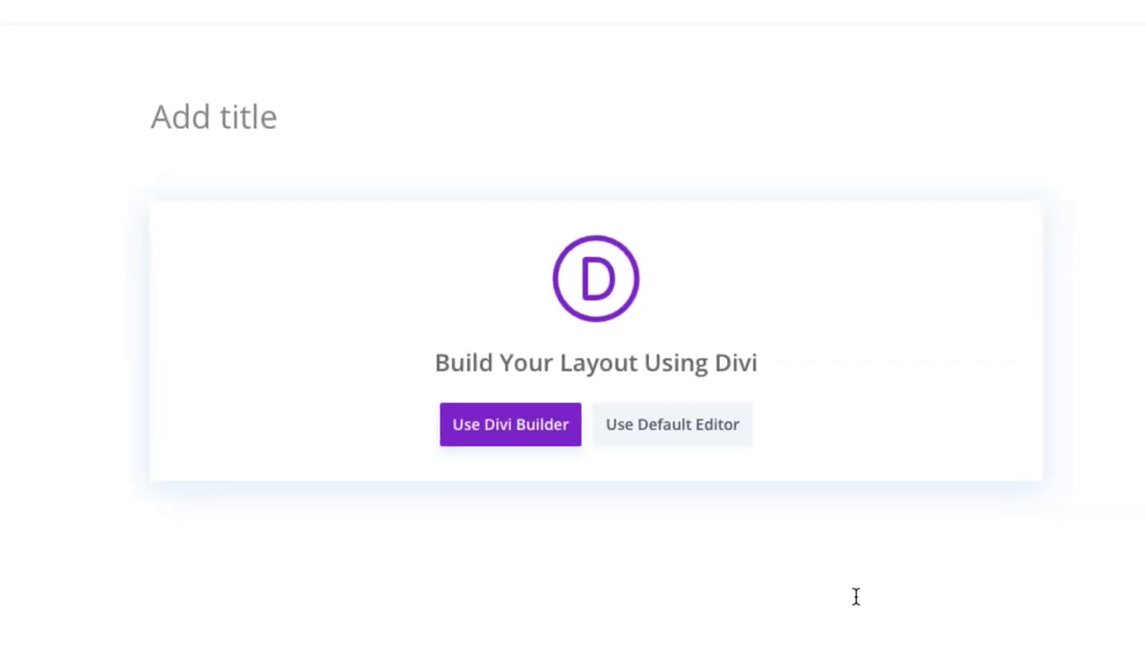
type("Home")
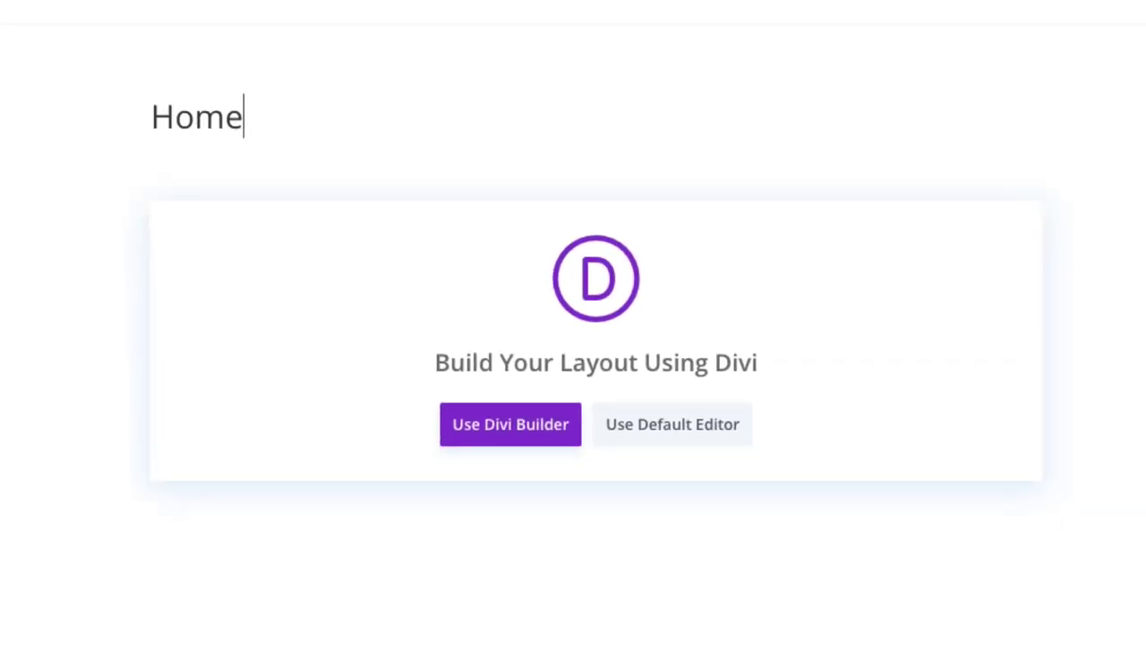
left_click(540, 437)
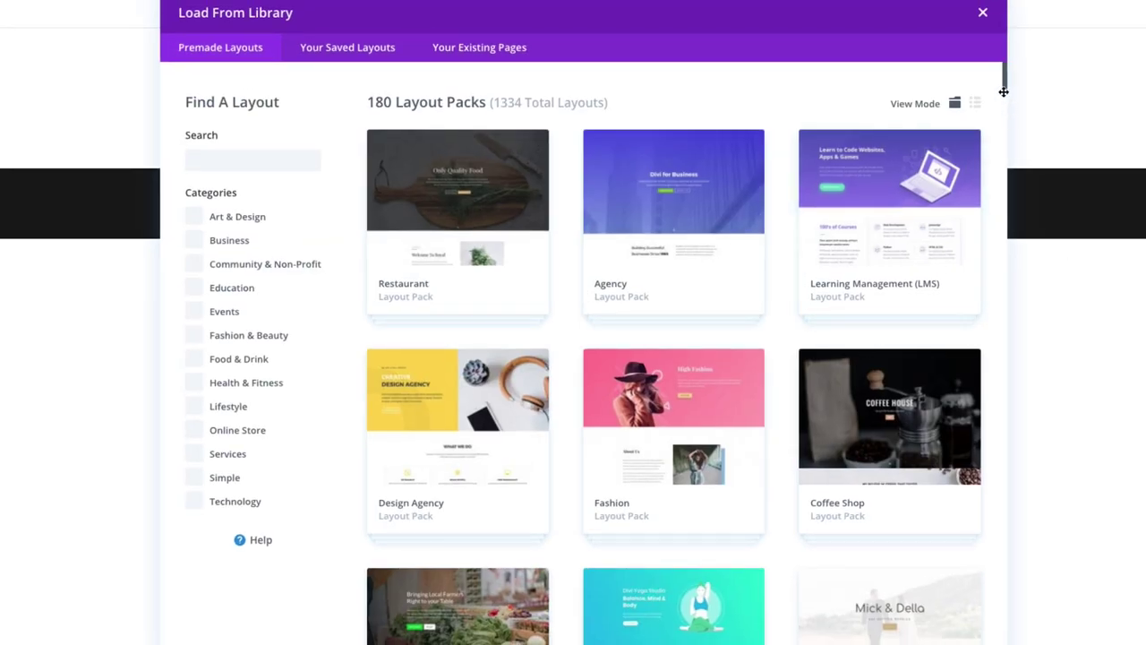
left_click_drag(1004, 85, 1003, 618)
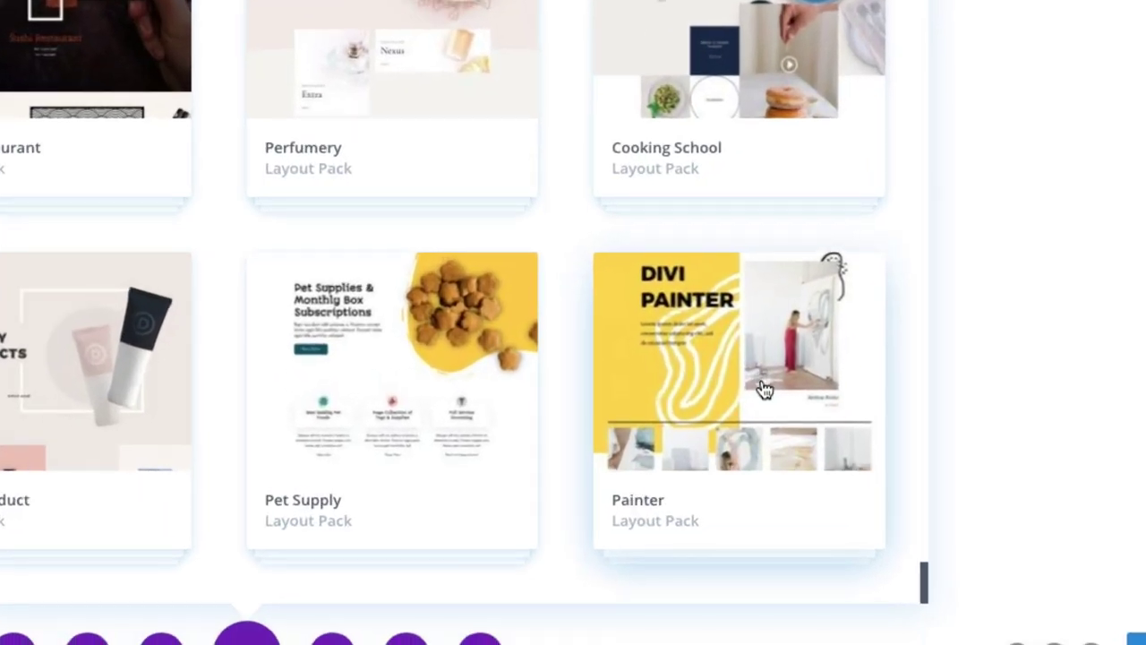
left_click(899, 522)
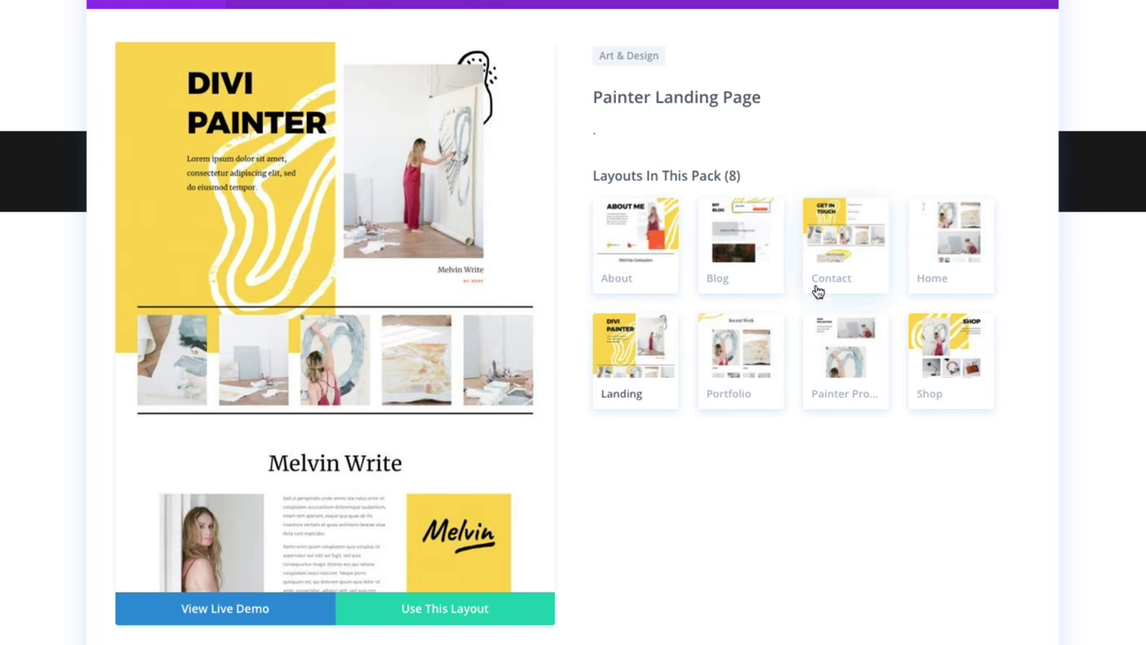
Step: Load the Painter Home layout into the page and publish it
left_click(931, 268)
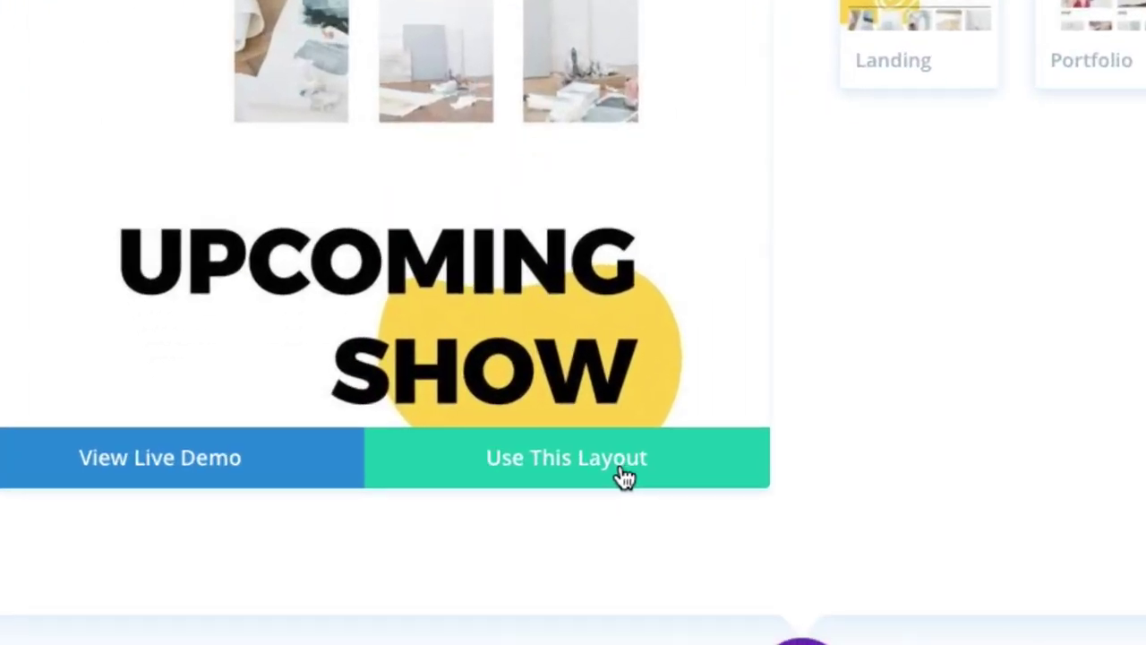
left_click(624, 477)
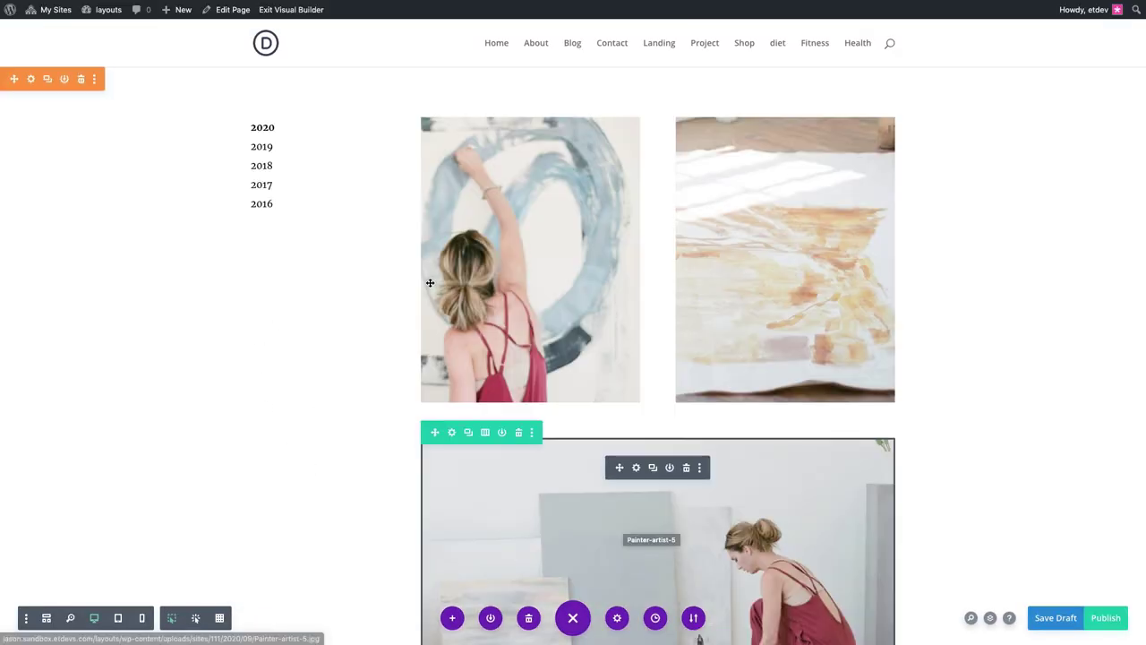
left_click(1094, 620)
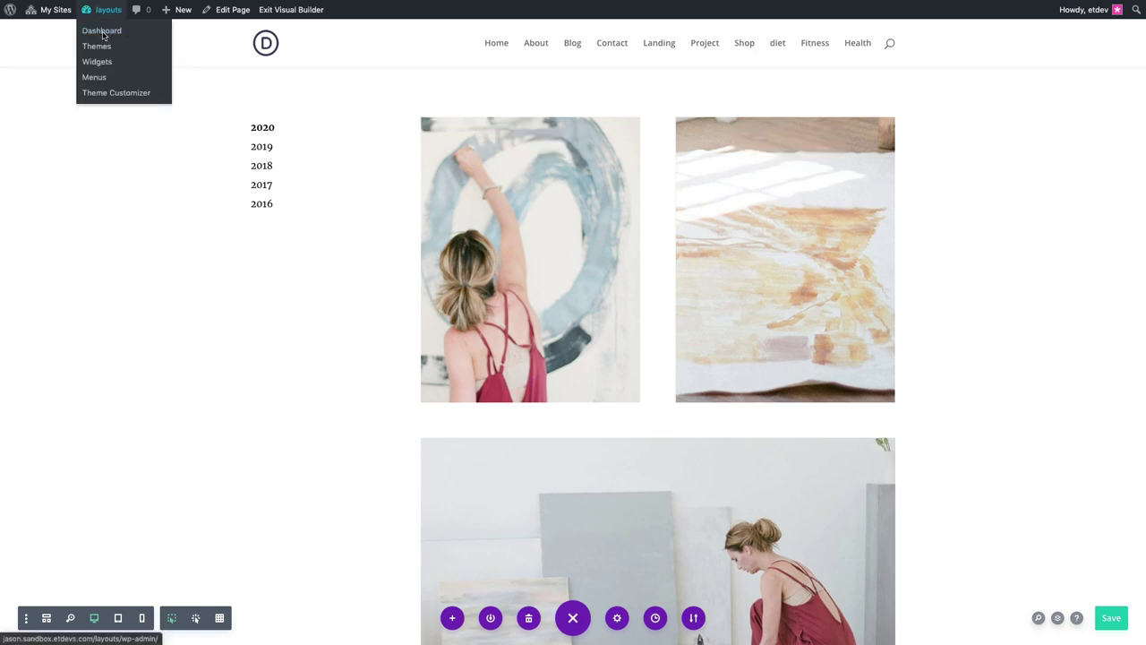
Step: Create a new navigation menu named 'menu' in Appearance > Menus
left_click(103, 31)
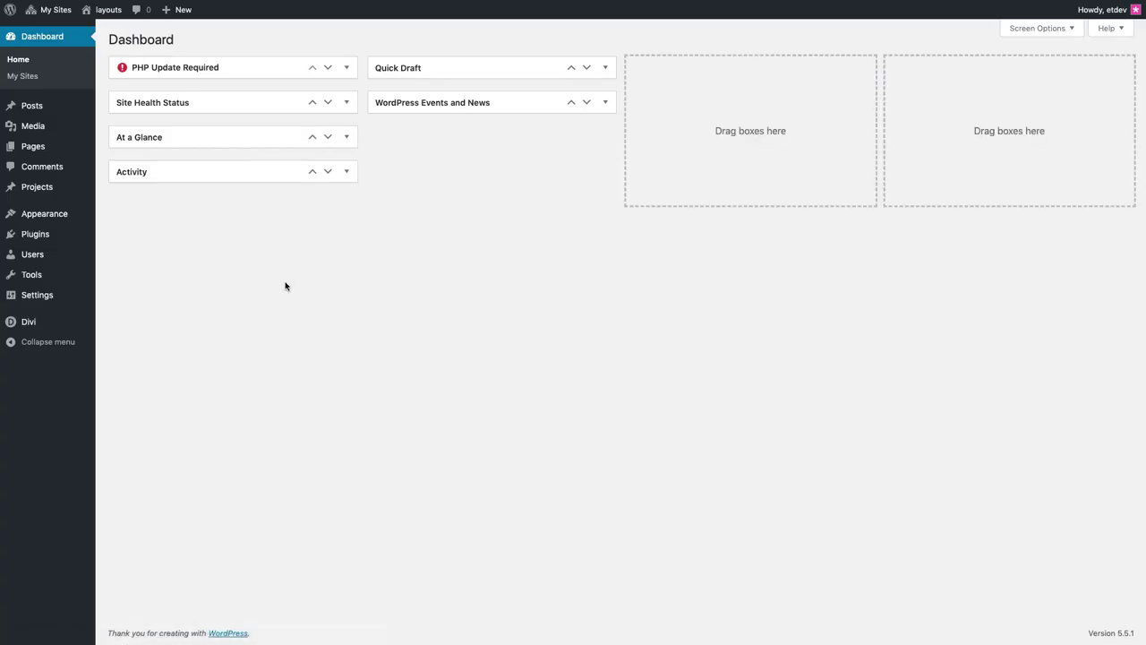
mouse_move(60, 219)
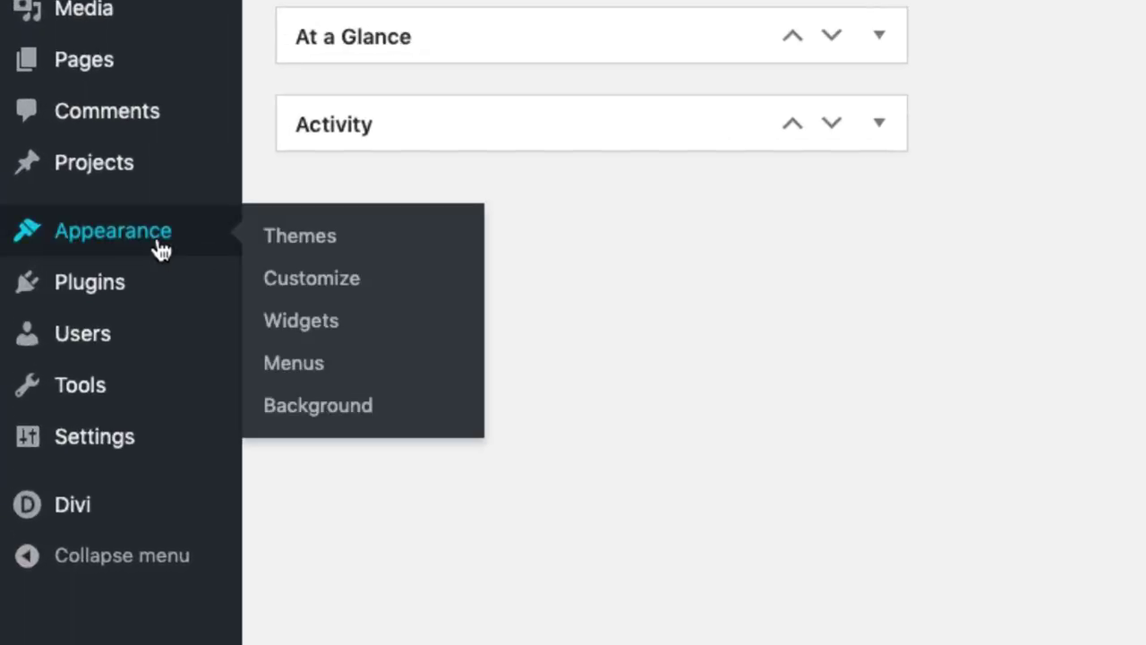
left_click(327, 373)
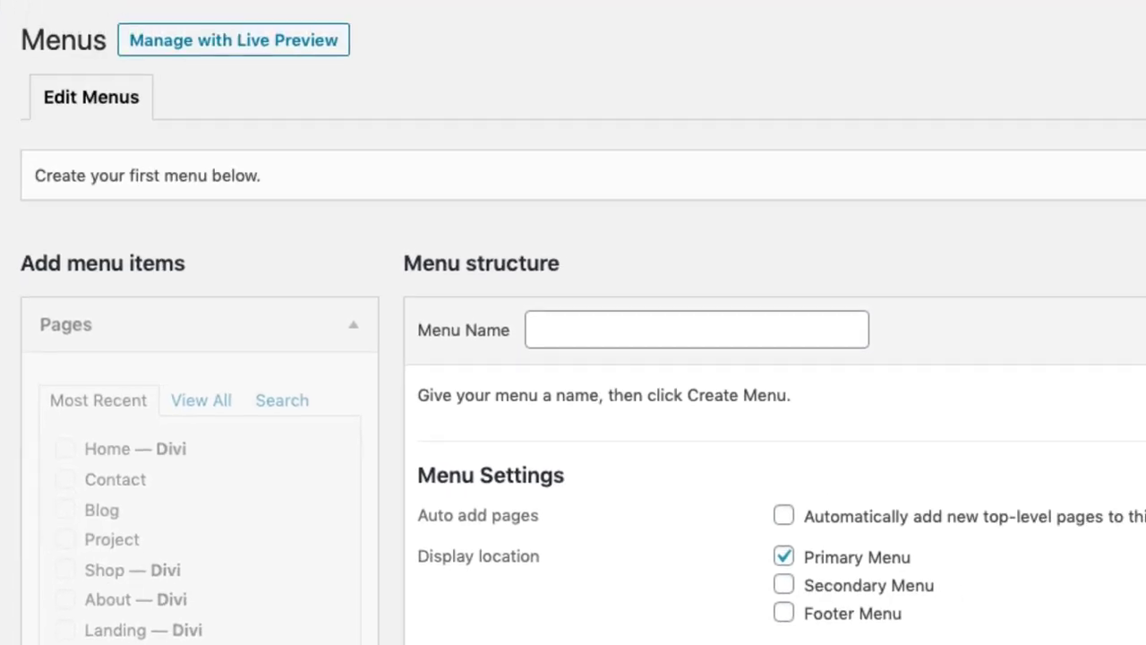
left_click(722, 333)
type("men")
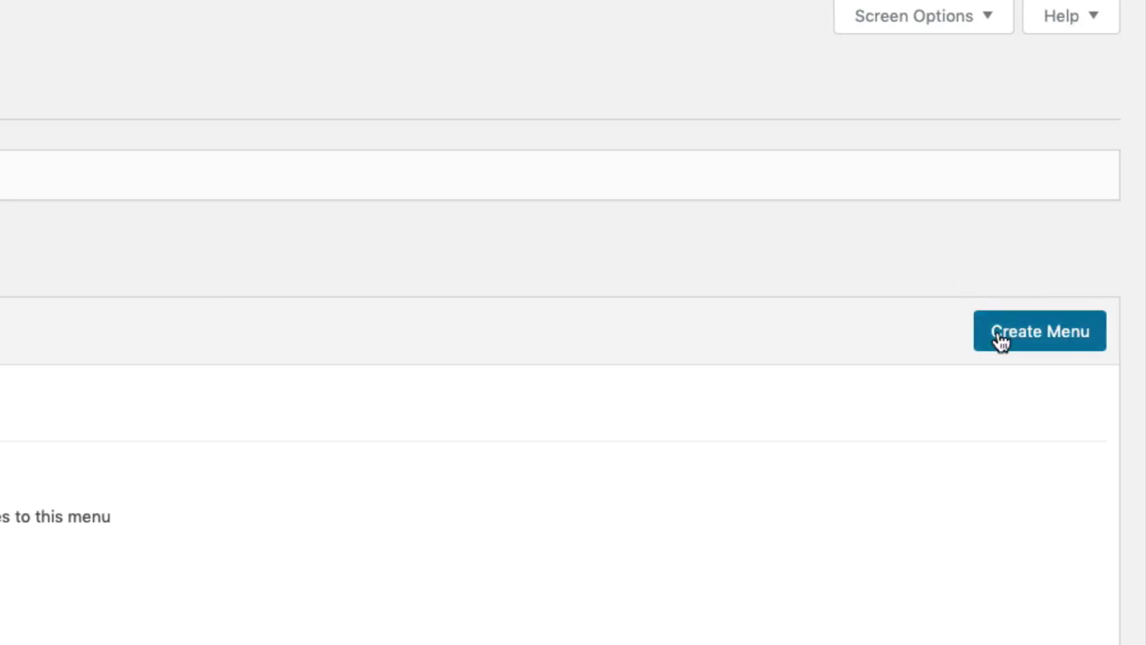
left_click(1145, 333)
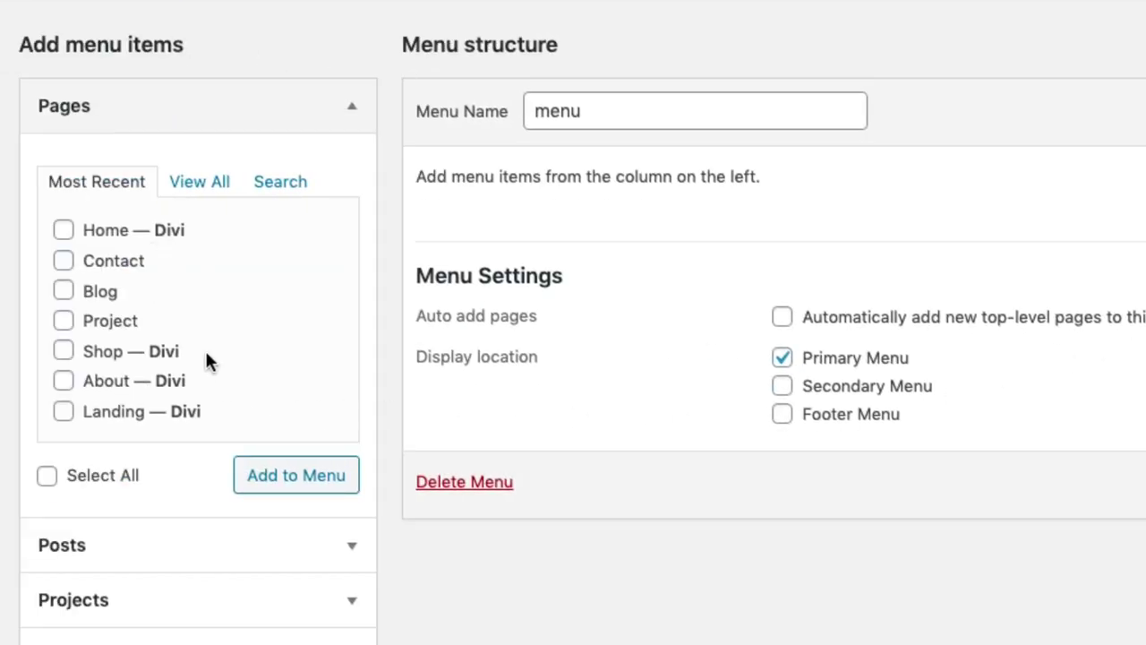
Step: Add all seven pages to the menu and move Home to the top
left_click(94, 482)
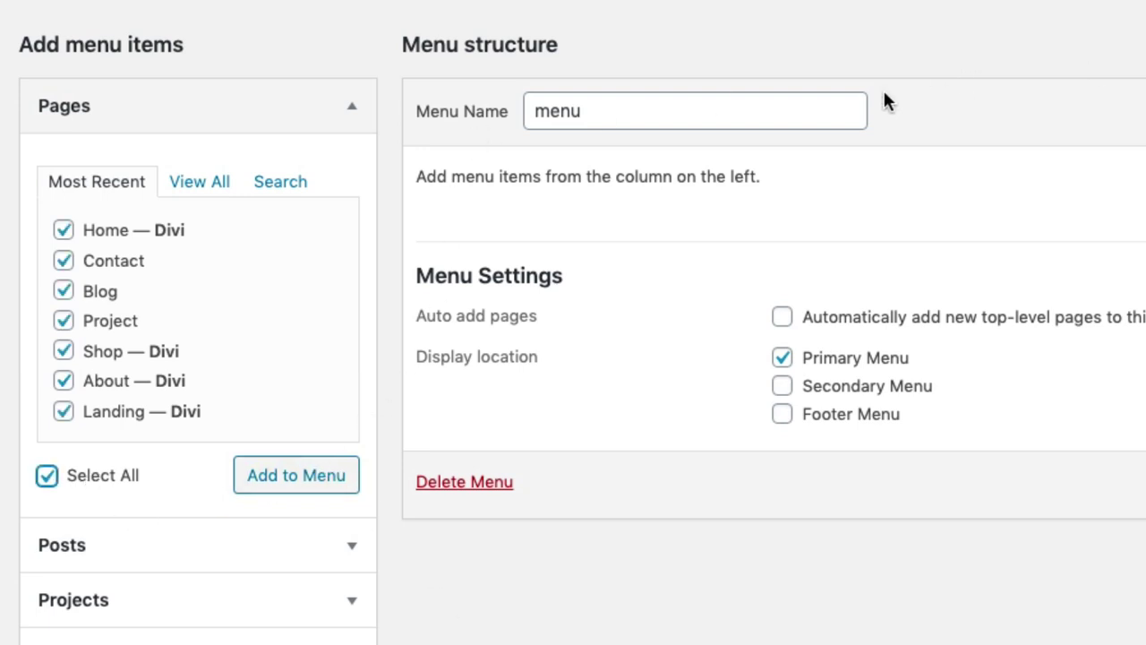
left_click(348, 475)
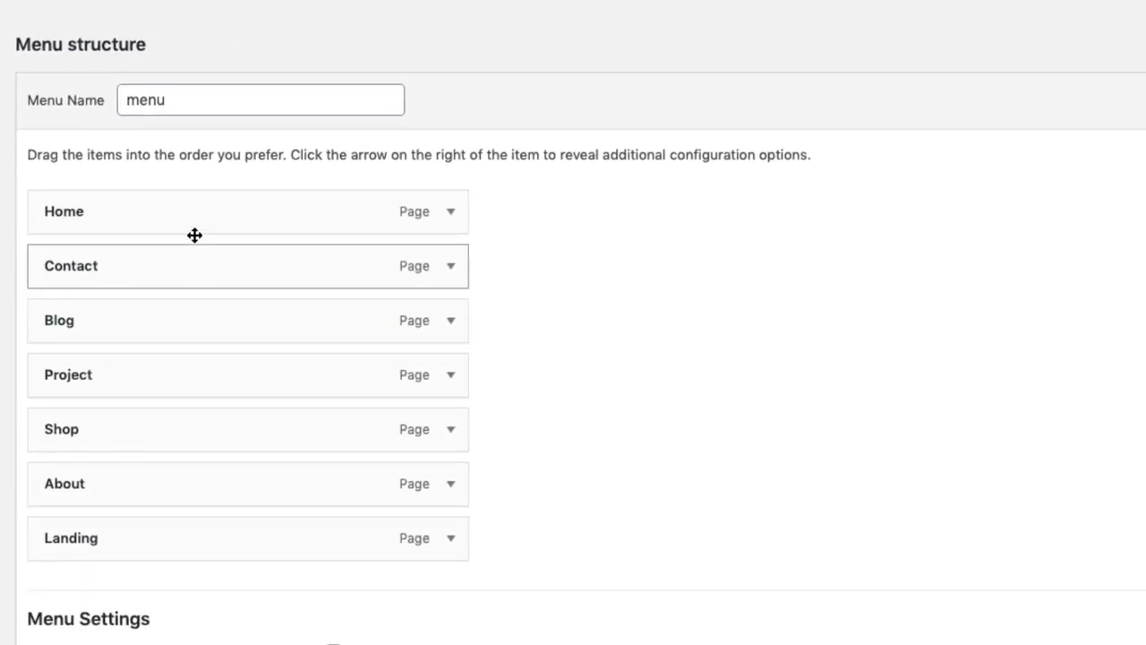
left_click_drag(553, 244, 561, 322)
left_click_drag(221, 282, 212, 210)
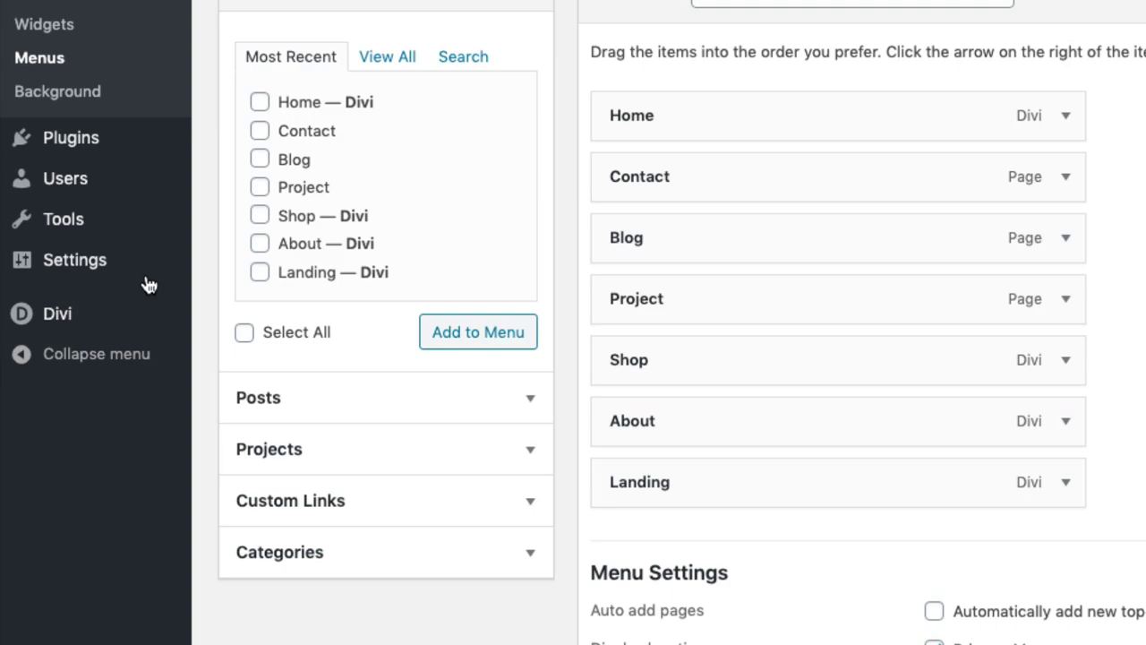
Step: Set the homepage to the static 'Home' page in Reading settings and save
mouse_move(31, 352)
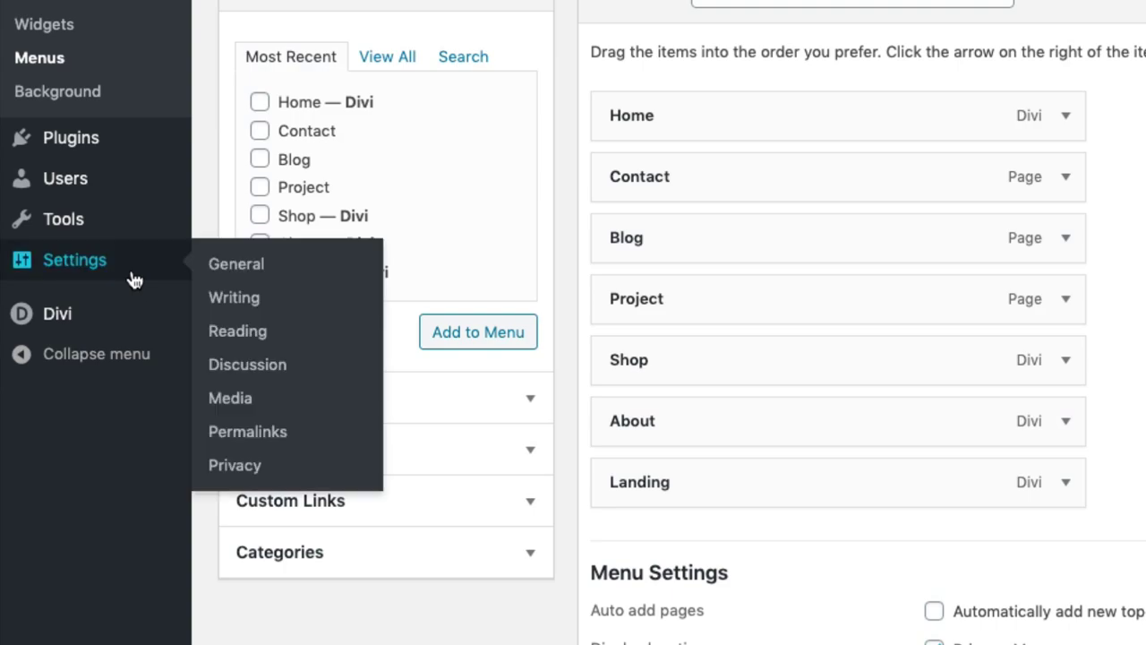
left_click(250, 331)
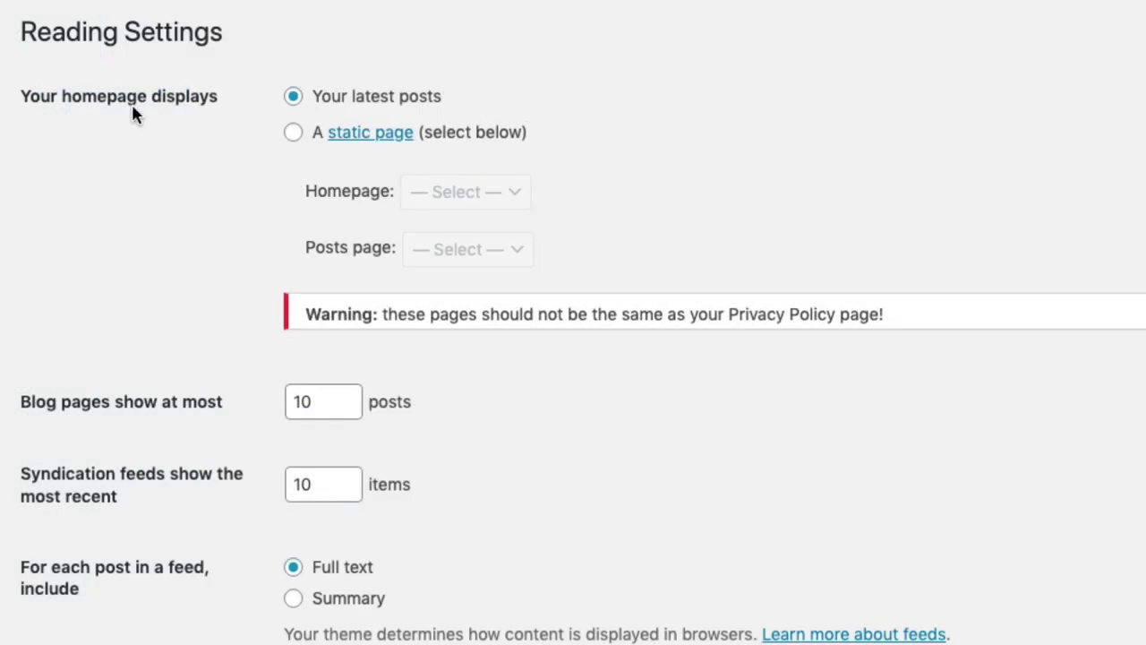
left_click(297, 140)
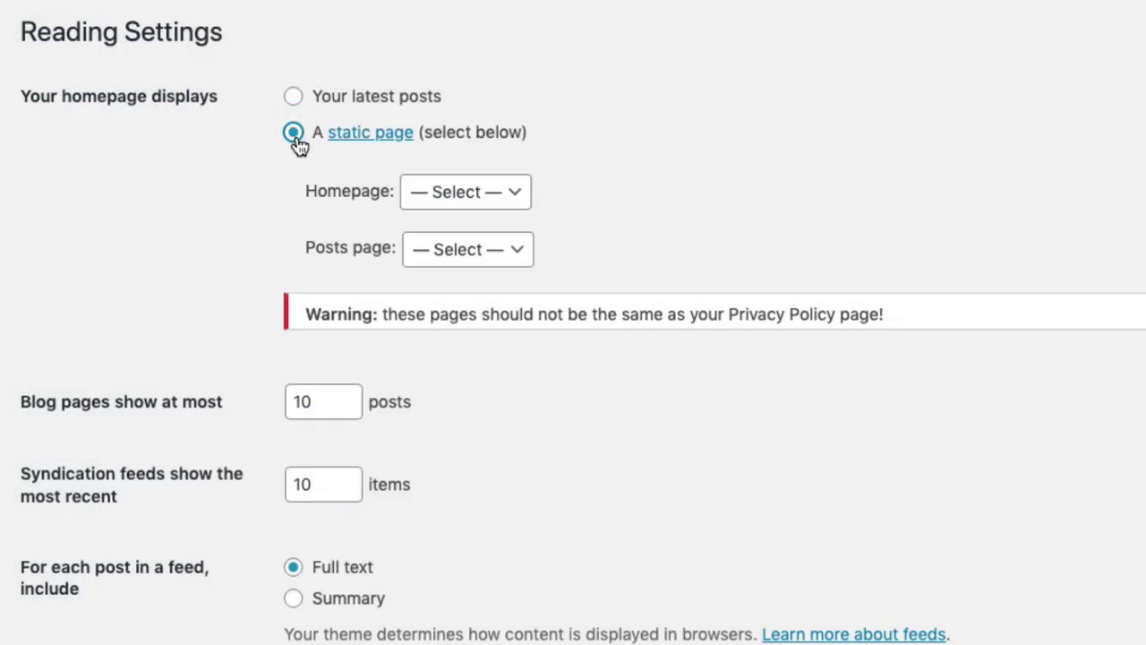
left_click(506, 203)
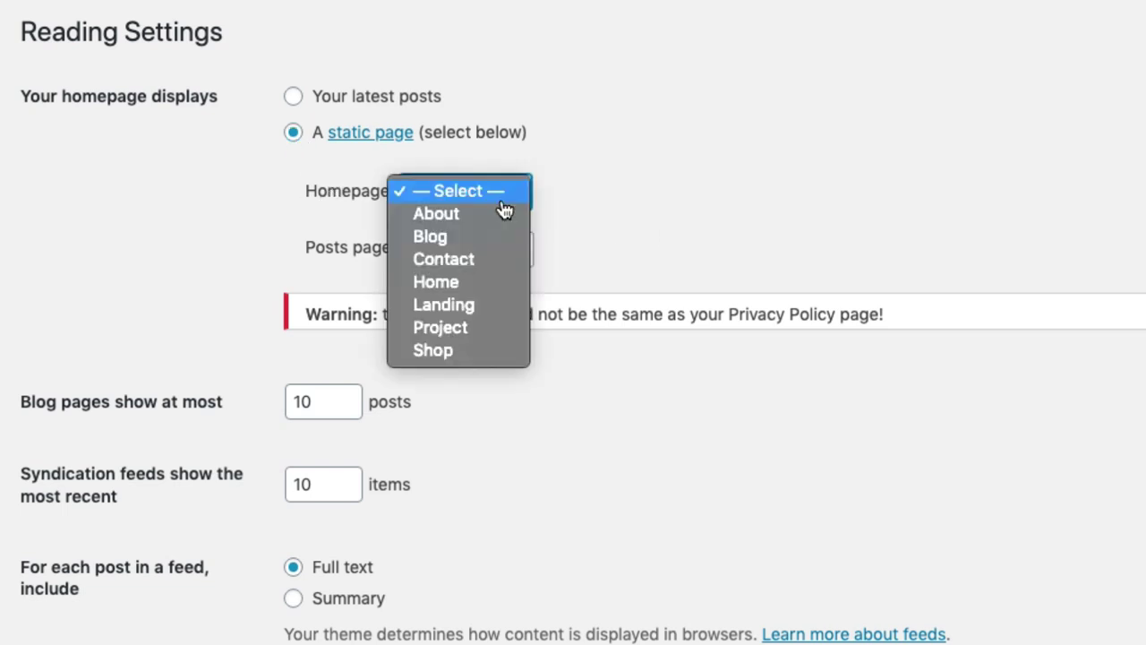
left_click(486, 283)
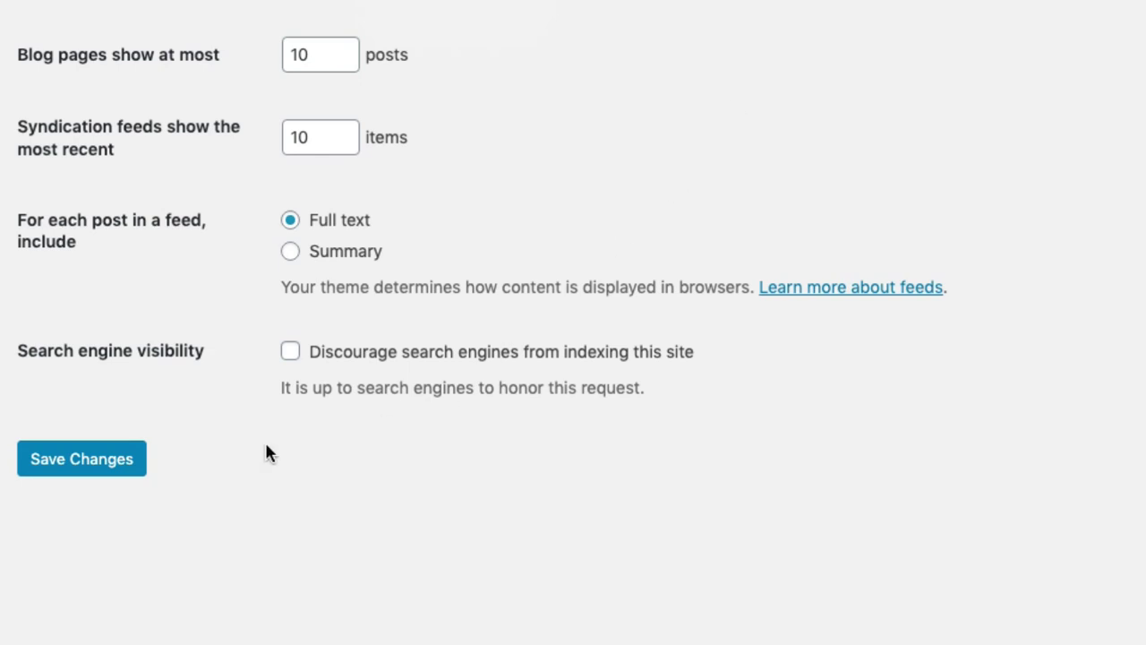
left_click(136, 462)
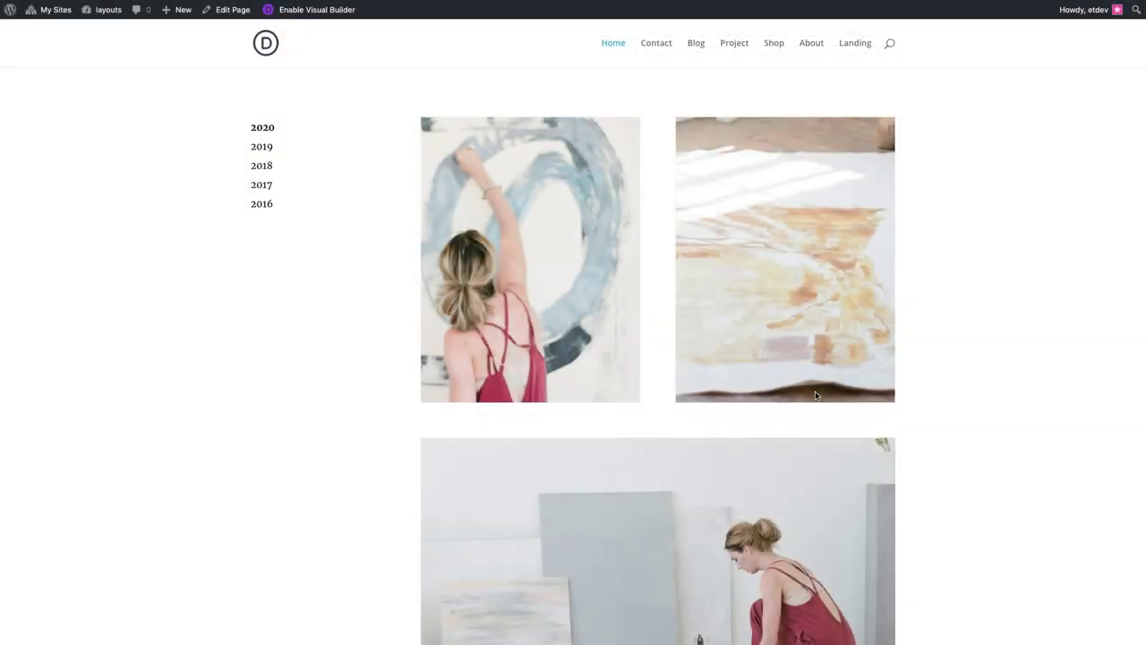
scroll(565, 378, "down", 6)
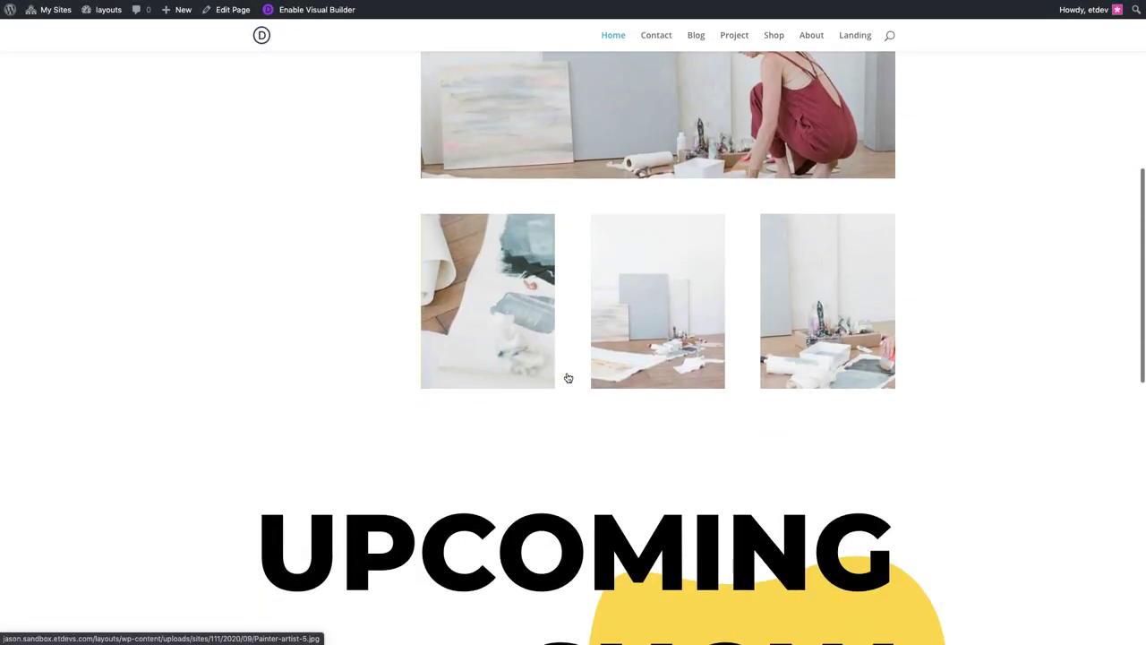